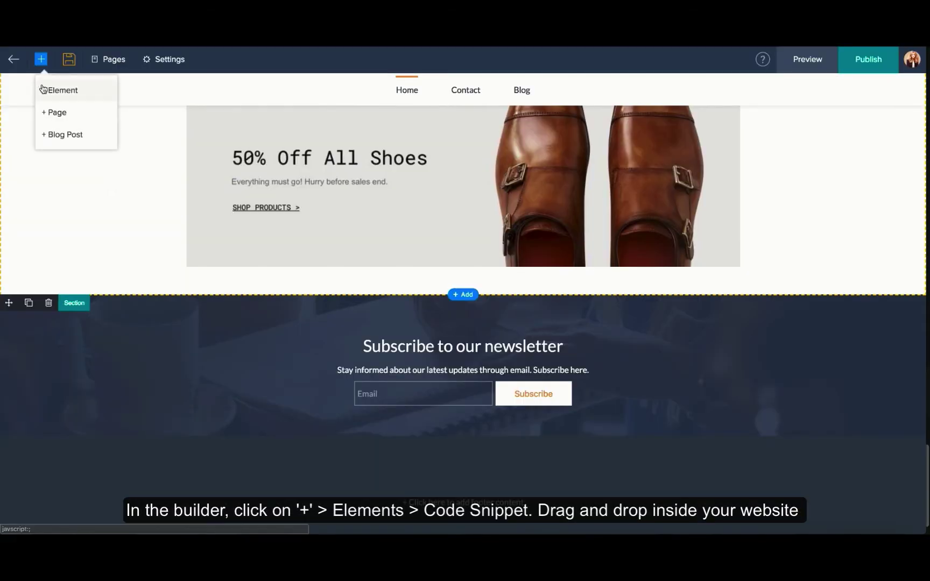
Step: Drop a Code Snippet element from the Elements panel below the newsletter section
{"action": "left_click", "coordinate": [43, 90]}
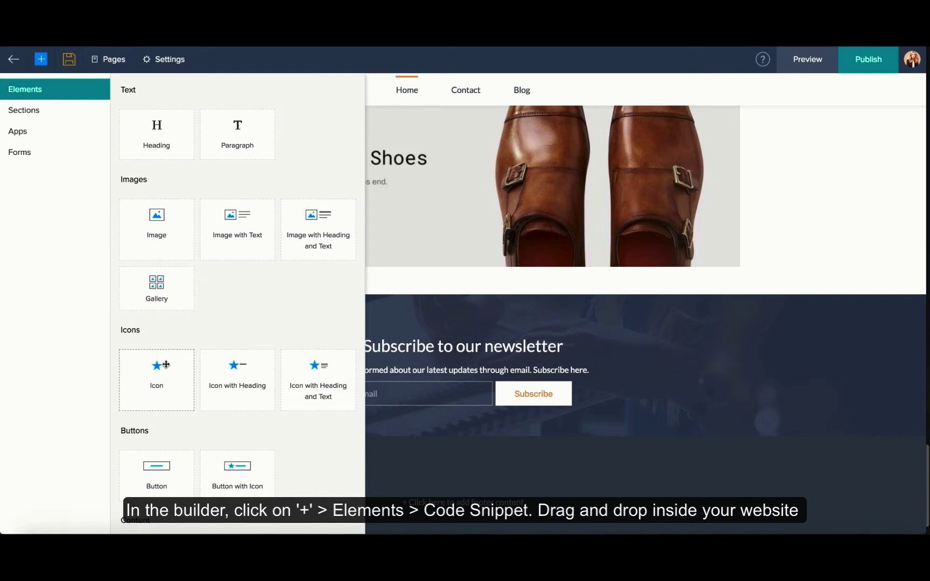
{"action": "scroll", "coordinate": [166, 365], "scroll_direction": "down", "scroll_amount": 3}
{"action": "scroll", "coordinate": [167, 365], "scroll_direction": "down", "scroll_amount": 2}
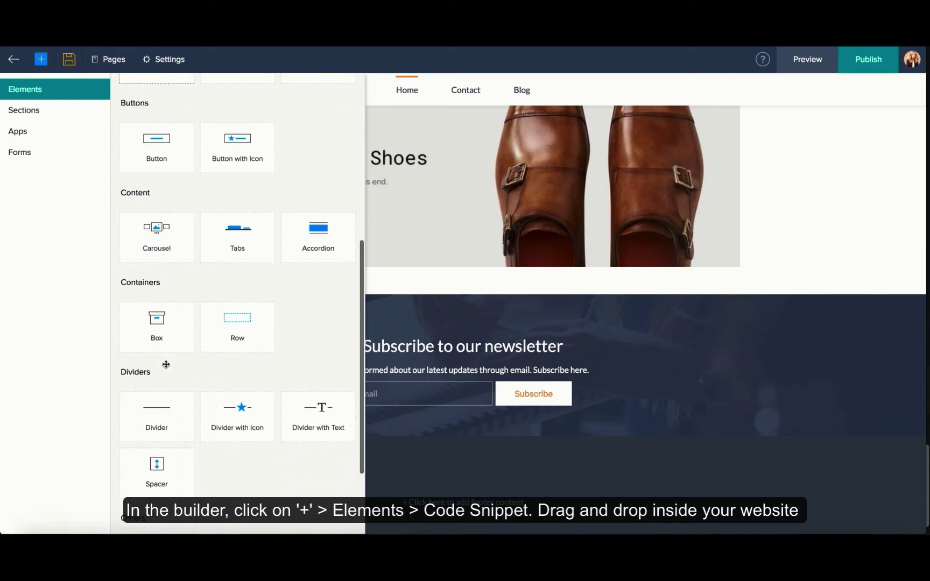
{"action": "scroll", "coordinate": [166, 365], "scroll_direction": "down", "scroll_amount": 3}
{"action": "scroll", "coordinate": [166, 365], "scroll_direction": "down", "scroll_amount": 2}
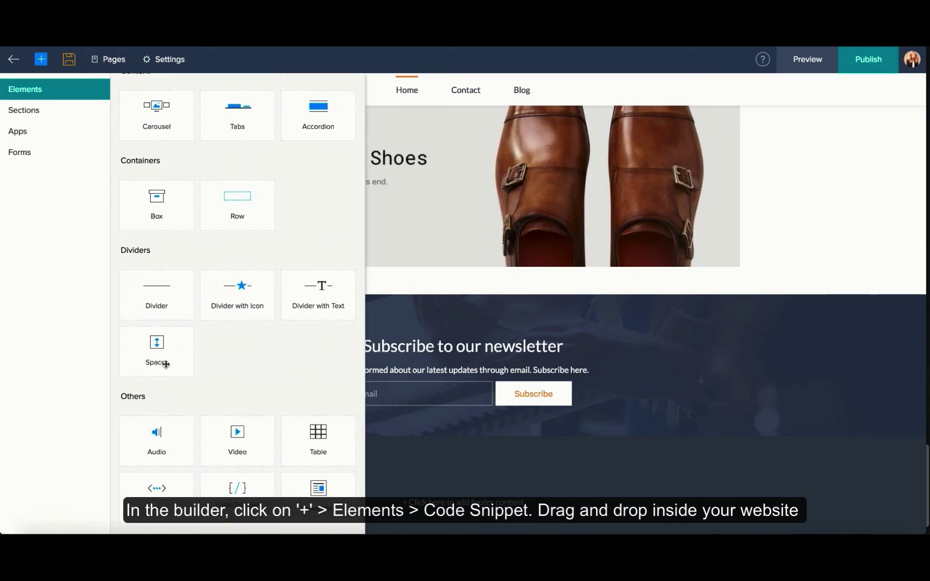
{"action": "left_click_drag", "start_coordinate": [238, 488], "coordinate": [427, 491]}
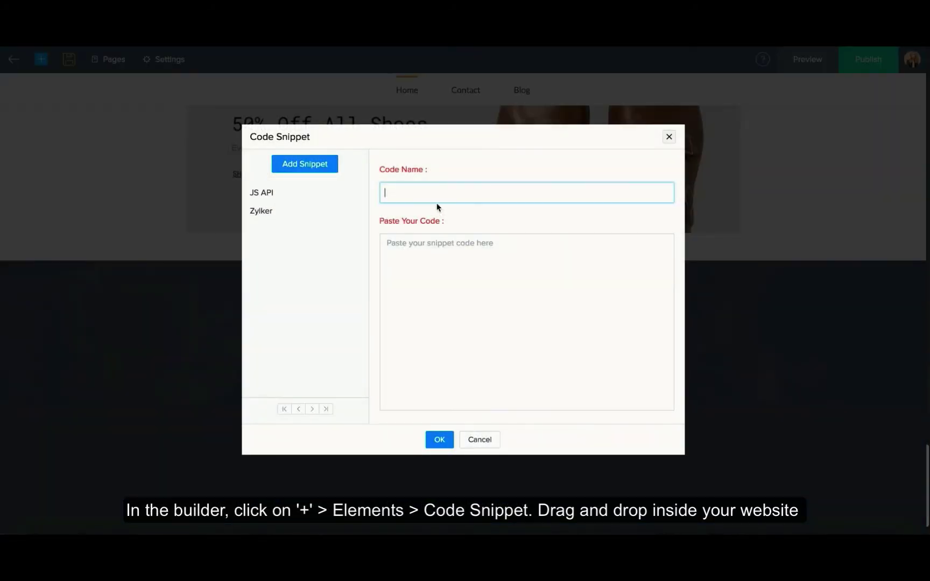
{"action": "type", "text": "J"}
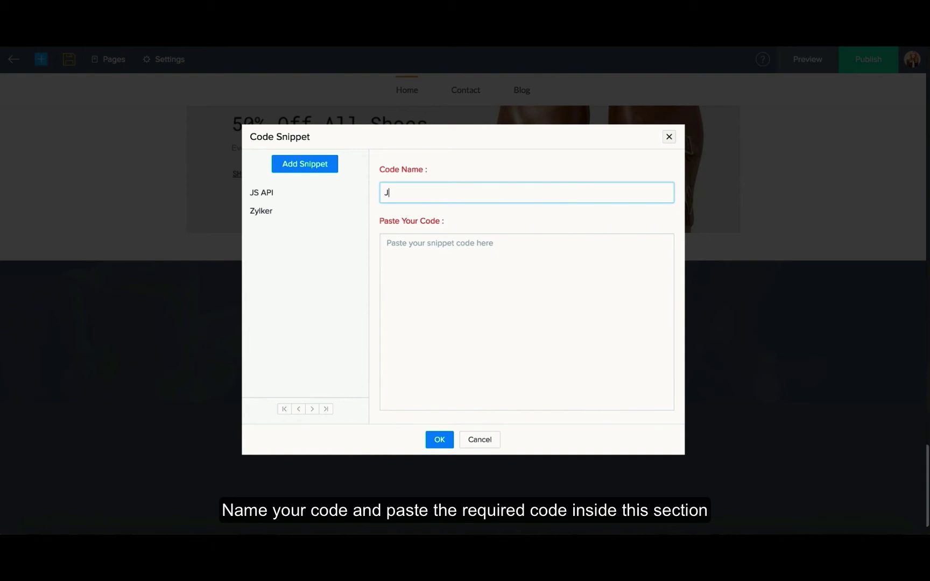
{"action": "type", "text": "S API"}
Step: Paste the SalesIQ customfield script into the 'JS API' snippet's code box
{"action": "left_click", "coordinate": [410, 240]}
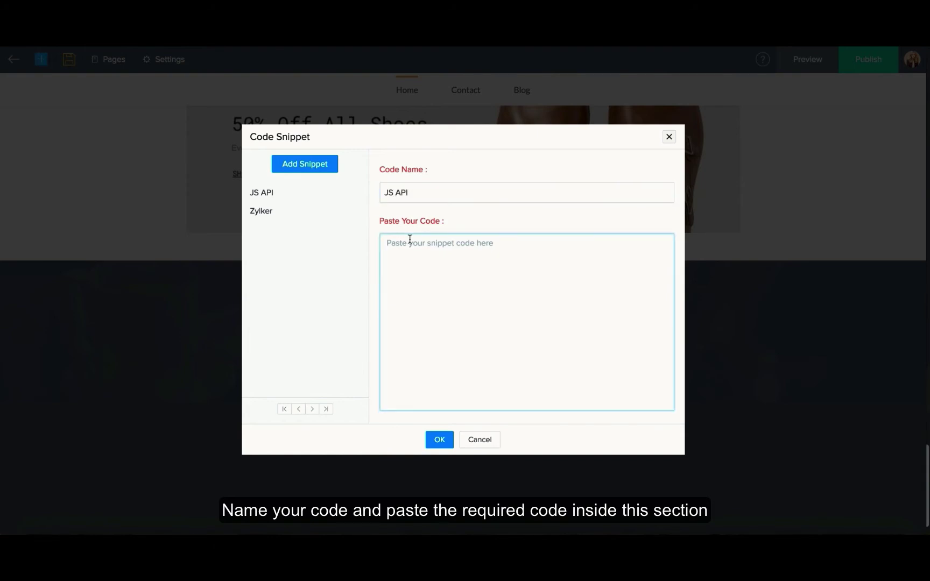
{"action": "key", "text": "ctrl+v"}
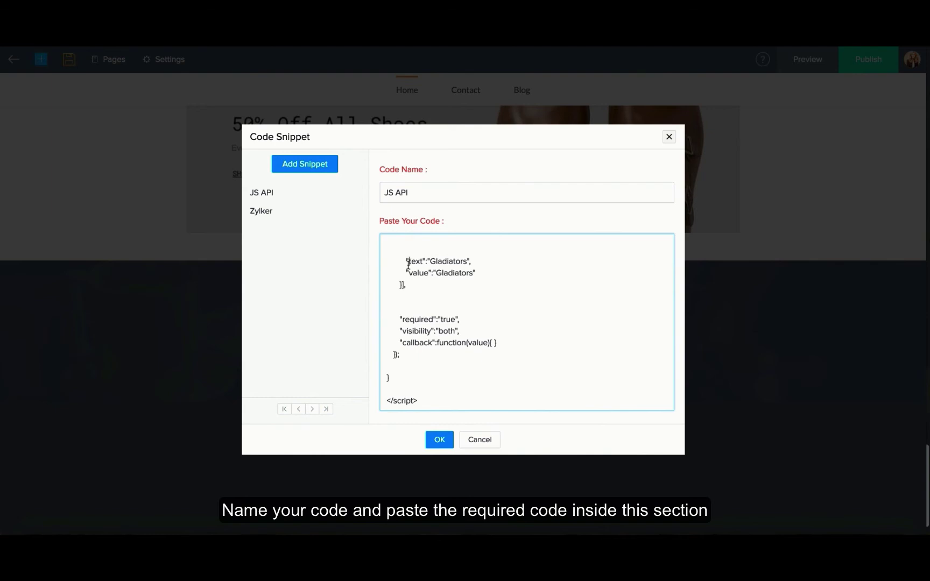
{"action": "scroll", "coordinate": [408, 266], "scroll_direction": "up", "scroll_amount": 5}
{"action": "scroll", "coordinate": [408, 266], "scroll_direction": "up", "scroll_amount": 5}
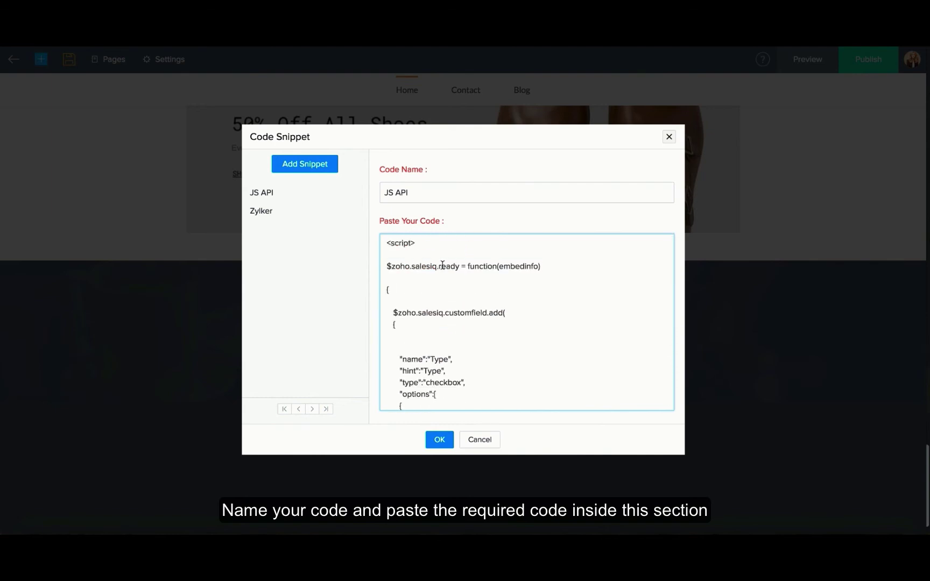
{"action": "left_click_drag", "start_coordinate": [393, 312], "coordinate": [507, 316]}
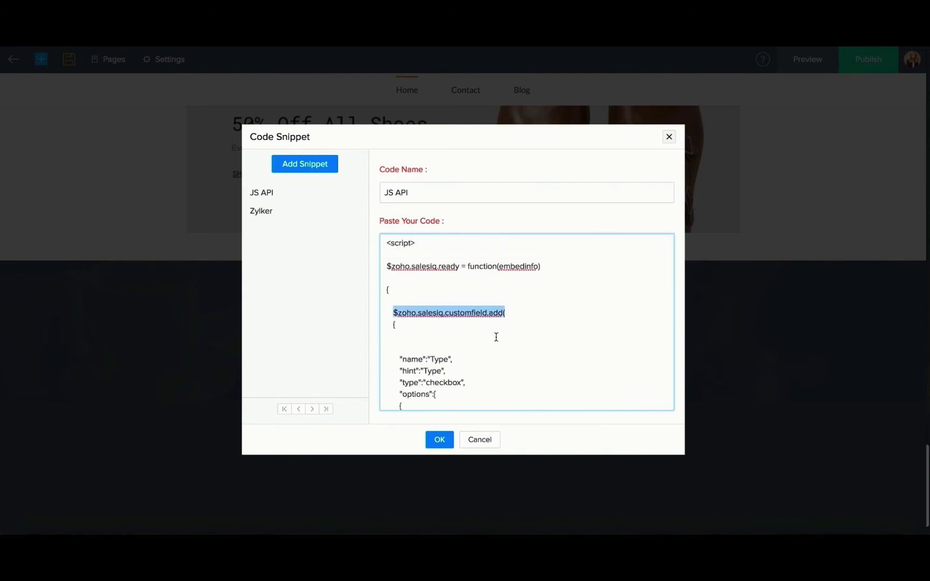
{"action": "left_click", "coordinate": [497, 337]}
{"action": "scroll", "coordinate": [496, 337], "scroll_direction": "down", "scroll_amount": 1}
{"action": "scroll", "coordinate": [496, 339], "scroll_direction": "down", "scroll_amount": 4}
{"action": "scroll", "coordinate": [497, 339], "scroll_direction": "up", "scroll_amount": 1}
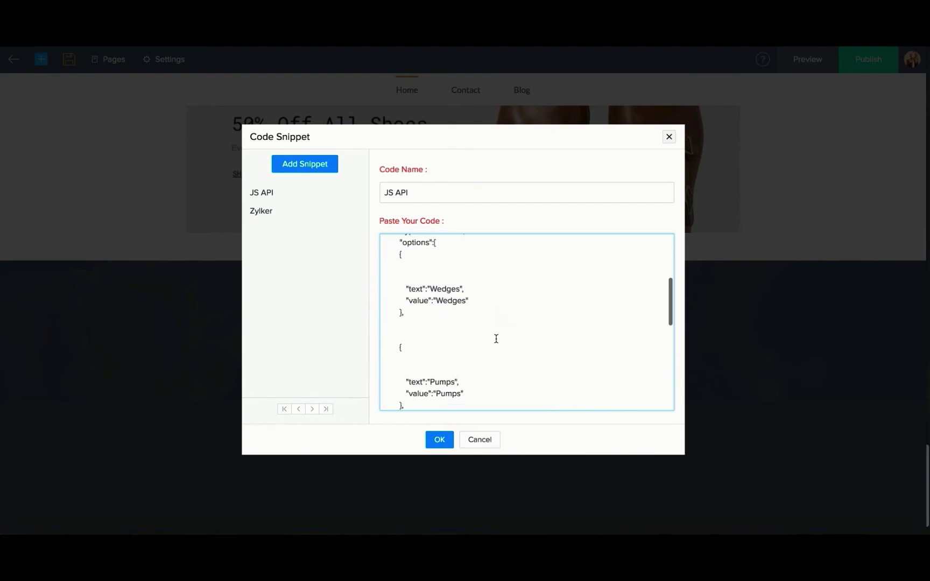
{"action": "scroll", "coordinate": [497, 338], "scroll_direction": "up", "scroll_amount": 1}
{"action": "scroll", "coordinate": [496, 340], "scroll_direction": "up", "scroll_amount": 1}
{"action": "scroll", "coordinate": [497, 340], "scroll_direction": "down", "scroll_amount": 1}
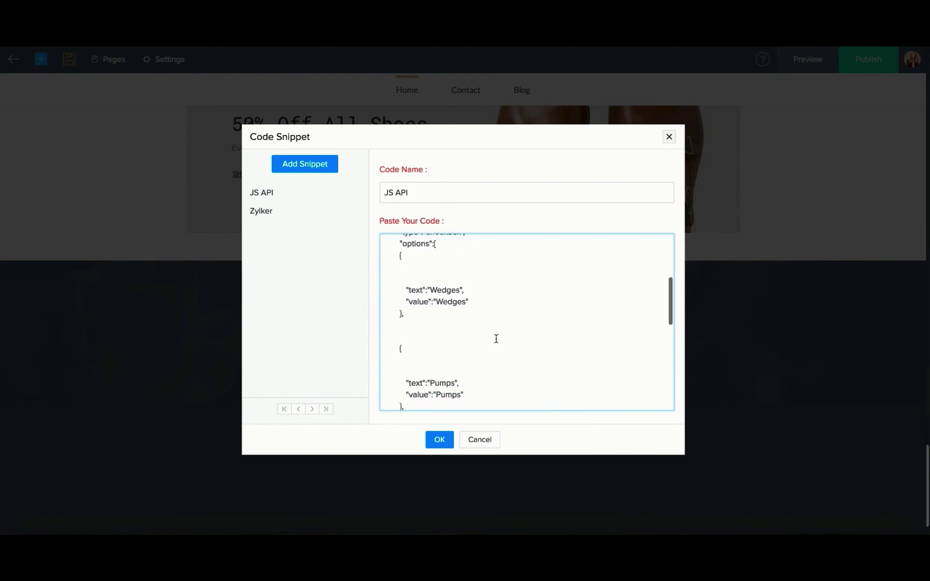
{"action": "scroll", "coordinate": [497, 338], "scroll_direction": "down", "scroll_amount": 1}
{"action": "scroll", "coordinate": [495, 341], "scroll_direction": "down", "scroll_amount": 5}
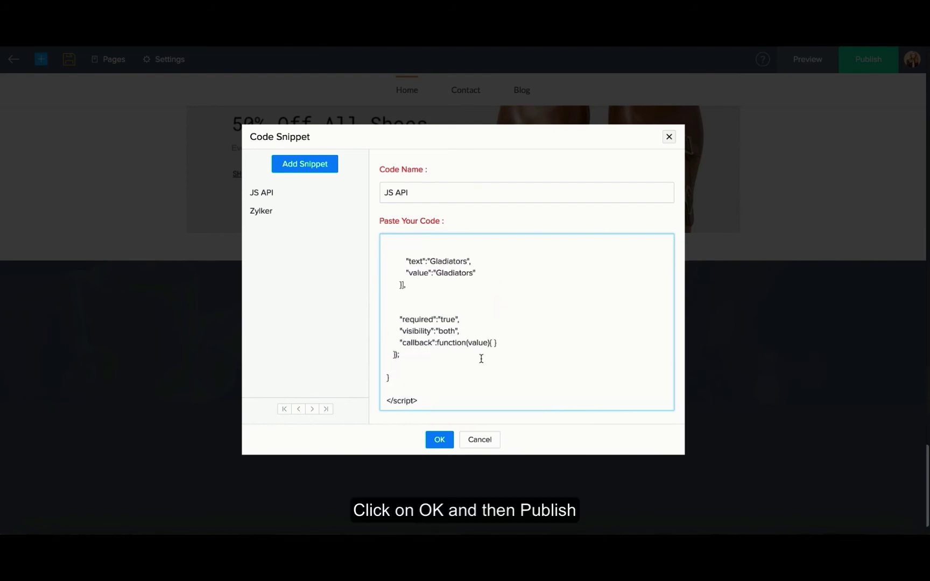
Step: Save the JS API snippet onto the home page and publish the site
{"action": "left_click", "coordinate": [442, 442]}
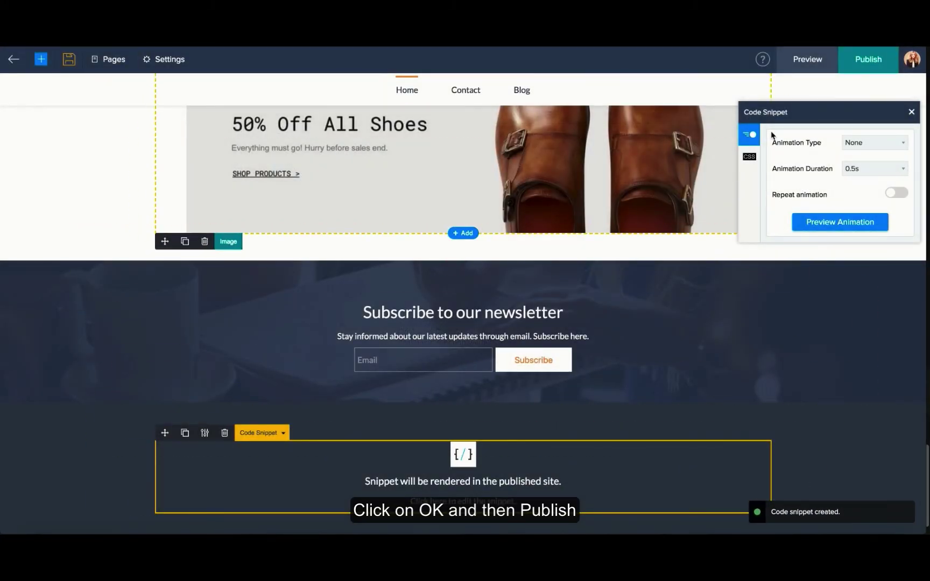
{"action": "left_click", "coordinate": [868, 68]}
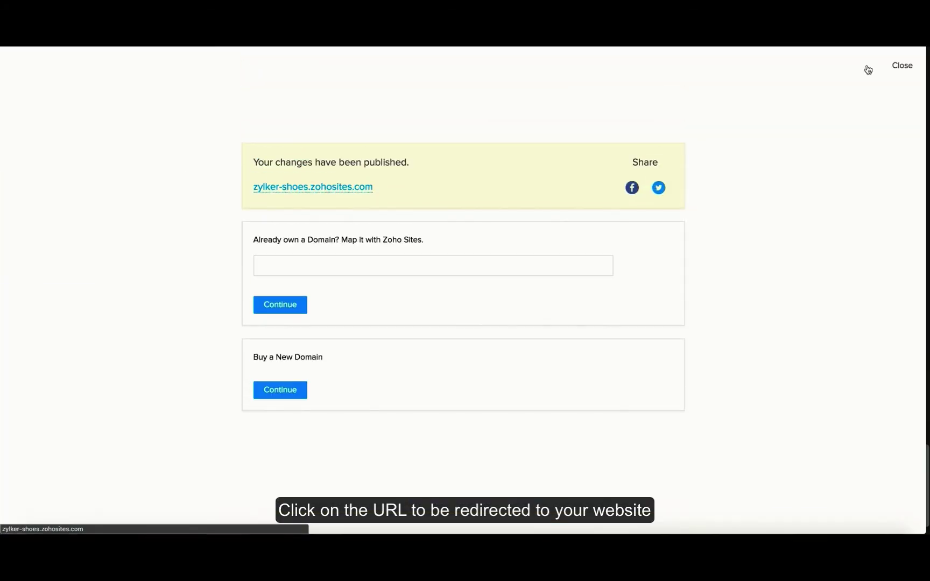
Step: Open zylker-shoes.zohosites.com and its chat widget to see the Type checkboxes
{"action": "left_click", "coordinate": [332, 187]}
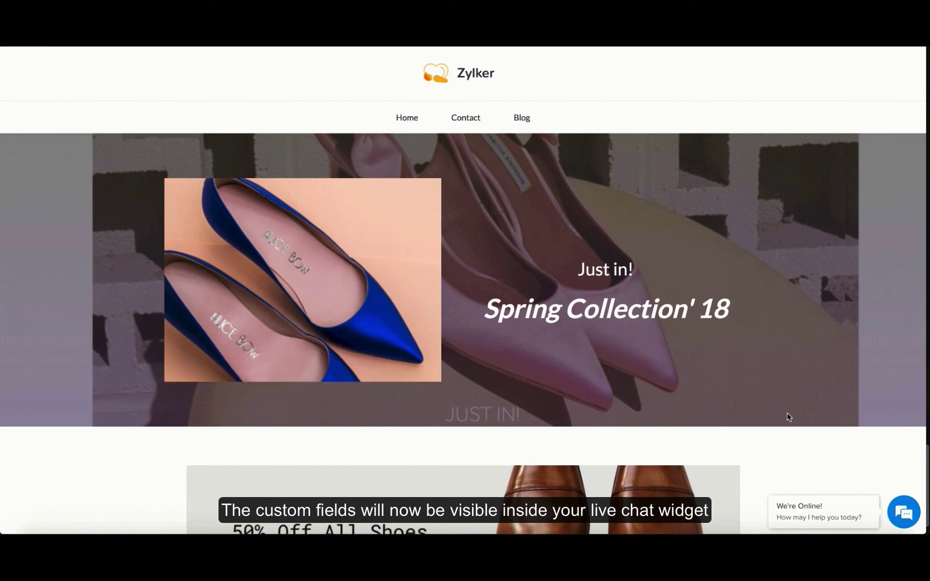
{"action": "left_click", "coordinate": [903, 513]}
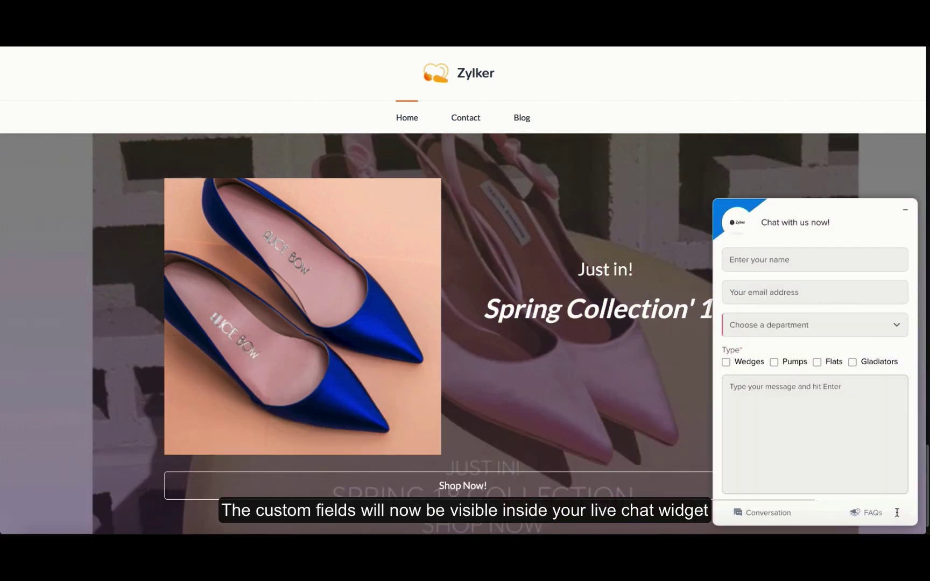